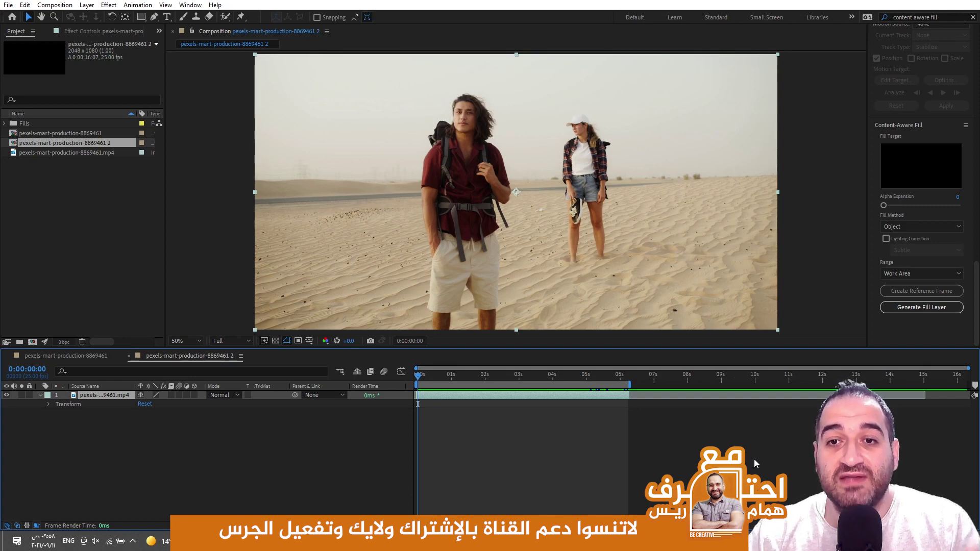
# Preview the hiking clip, scrub back to the start, and switch to the RotoBezier Pen tool.
pyautogui.press('space')
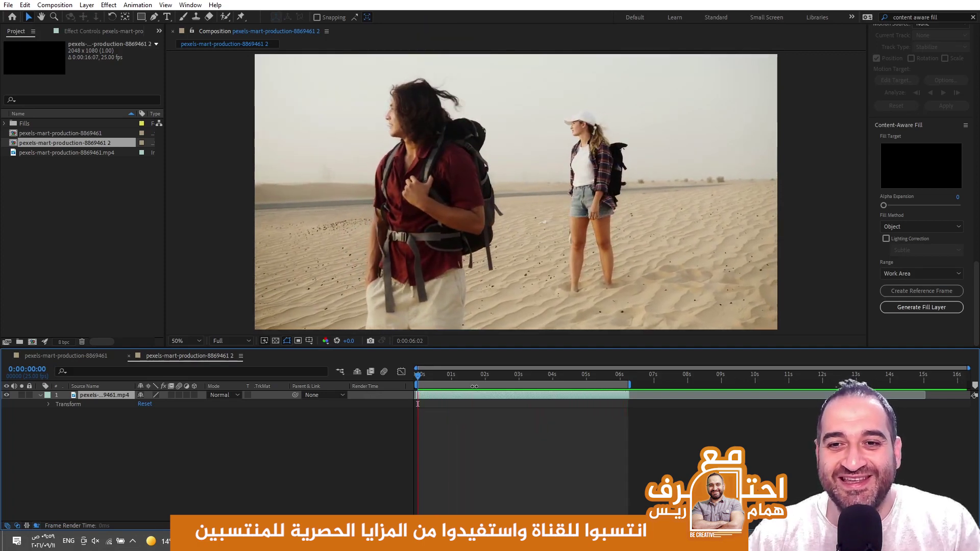
pyautogui.press('space')
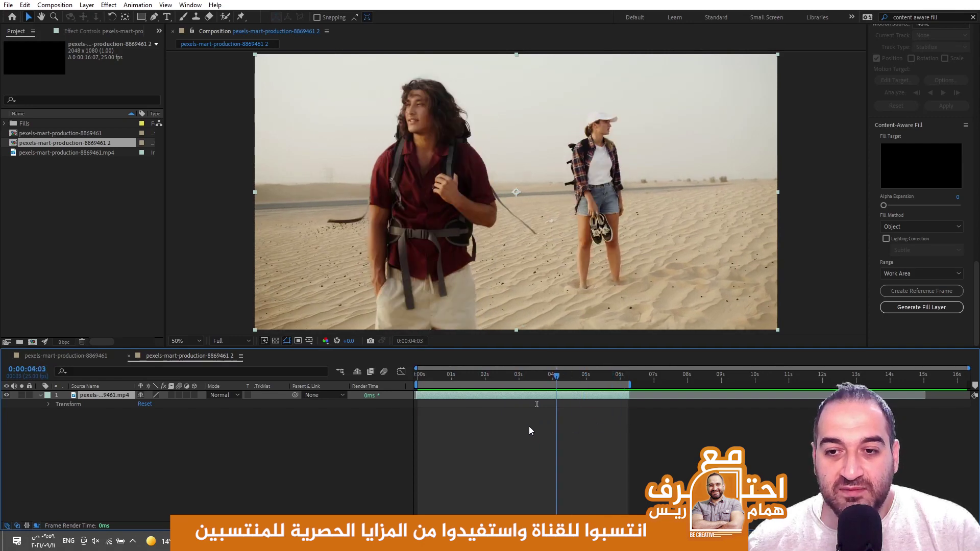
pyautogui.moveTo(529, 431); pyautogui.dragTo(412, 426)
pyautogui.press('g')
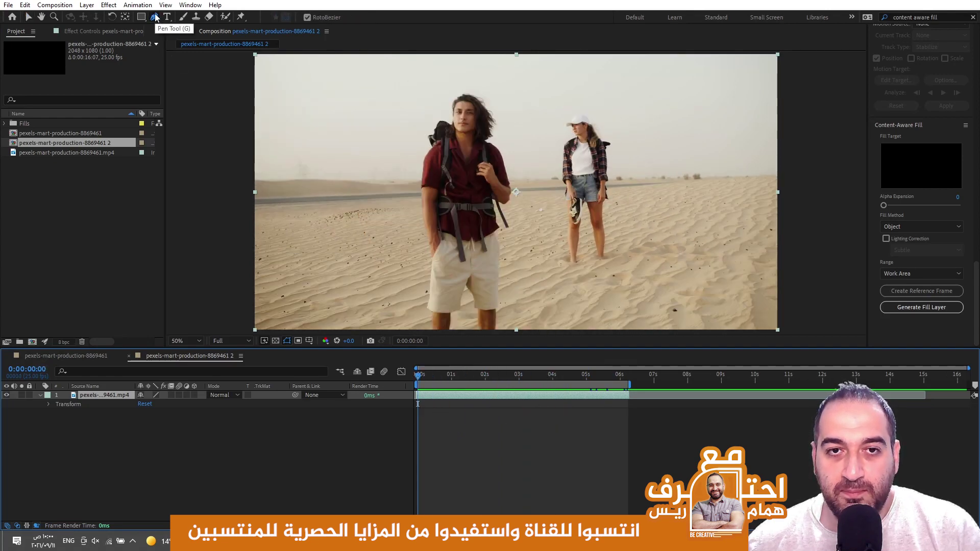
# Draw a closed mask outline around the woman, from above her cap down past her feet.
pyautogui.click(570, 90)
pyautogui.click(609, 109)
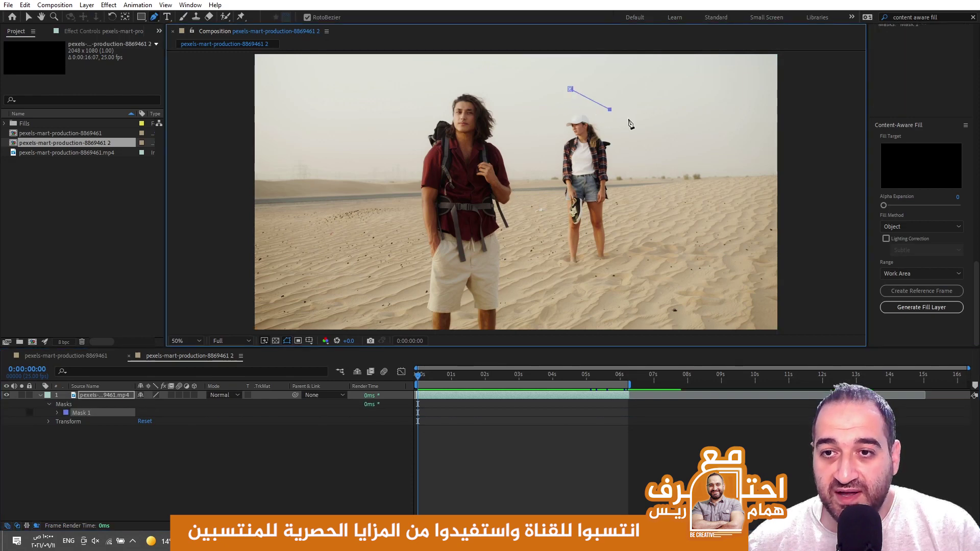
pyautogui.click(637, 124)
pyautogui.click(646, 148)
pyautogui.click(638, 195)
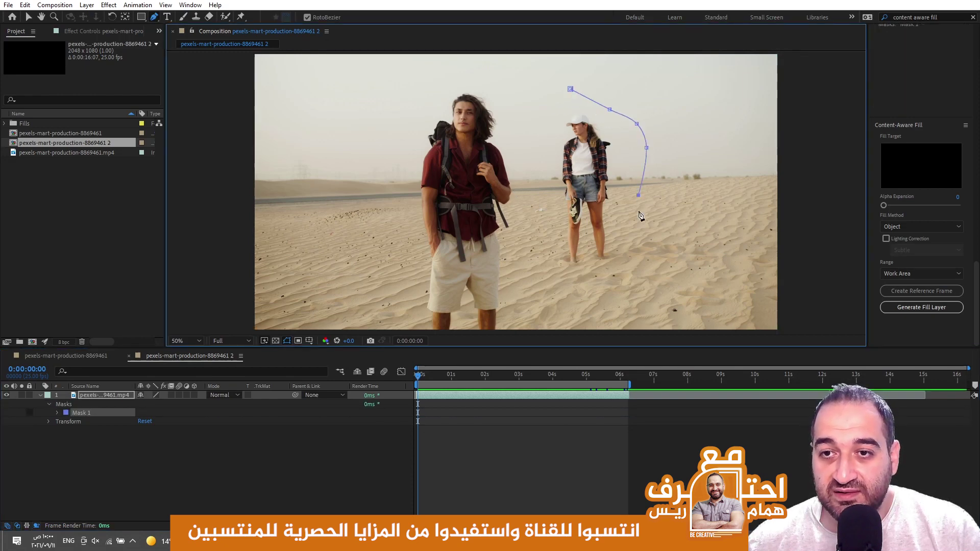
pyautogui.click(646, 259)
pyautogui.click(640, 281)
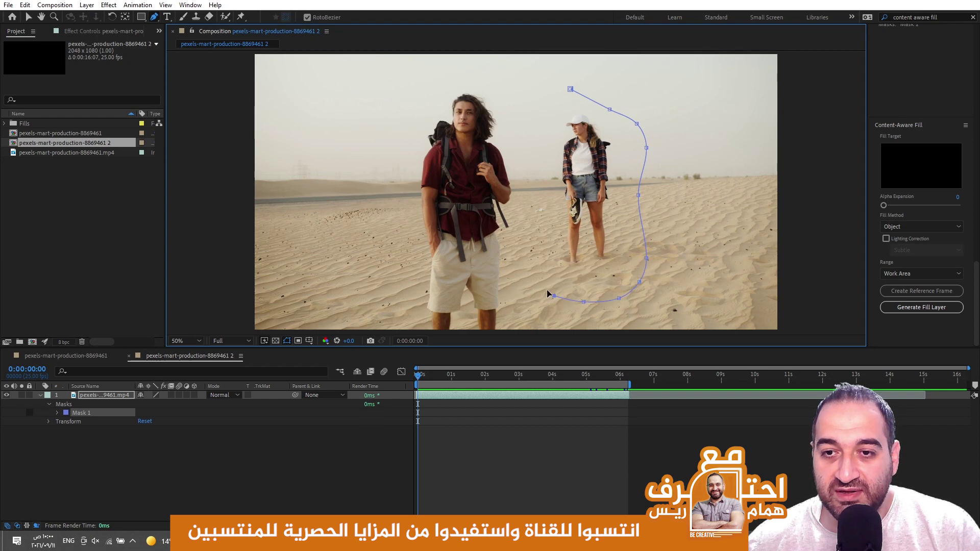
pyautogui.click(534, 271)
pyautogui.click(528, 232)
pyautogui.click(527, 189)
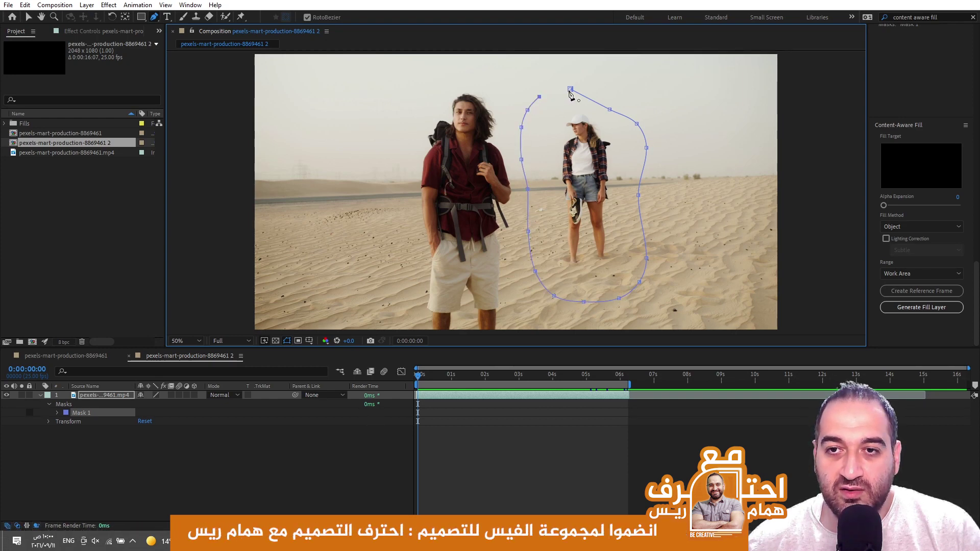
pyautogui.click(570, 90)
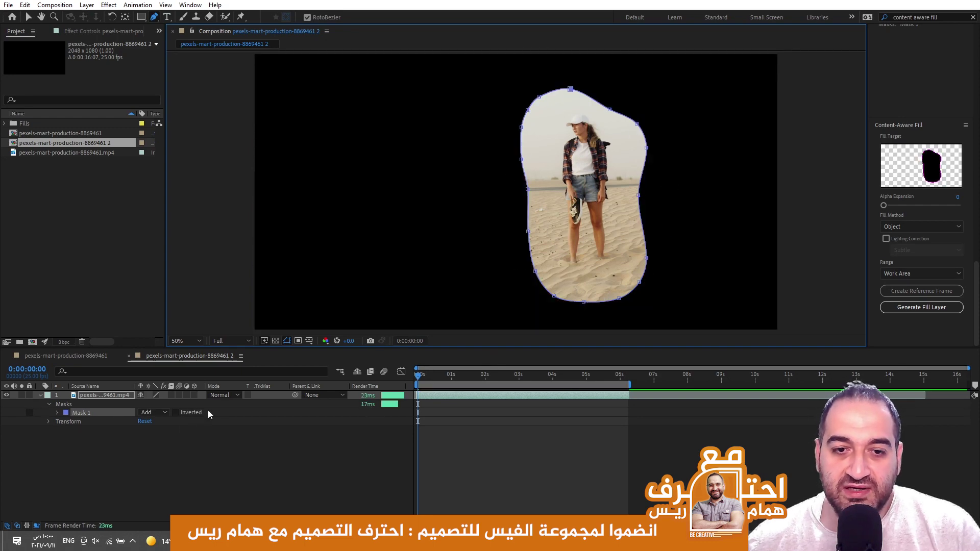
# Set Mask 1's mode from Add to Subtract to black out the woman.
pyautogui.click(176, 413)
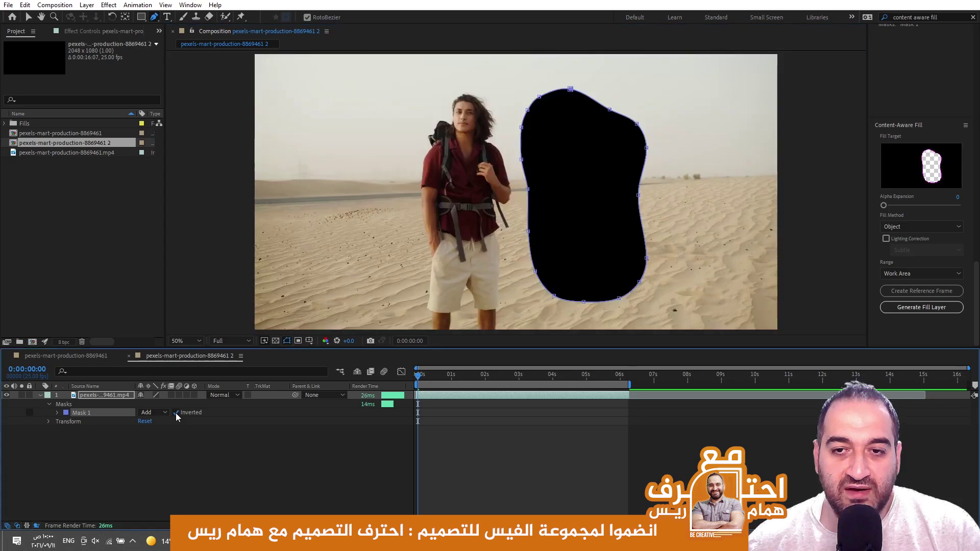
pyautogui.click(175, 412)
pyautogui.click(158, 413)
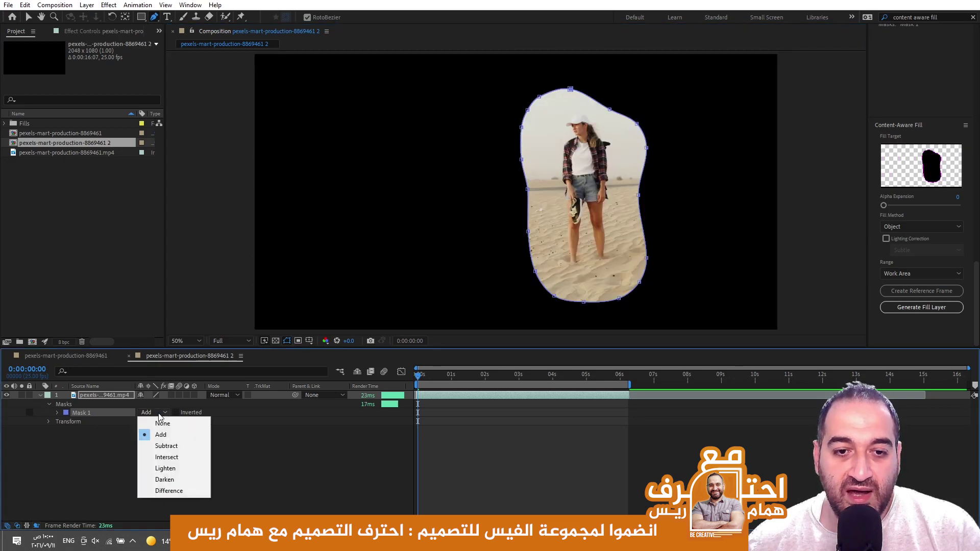
pyautogui.click(167, 447)
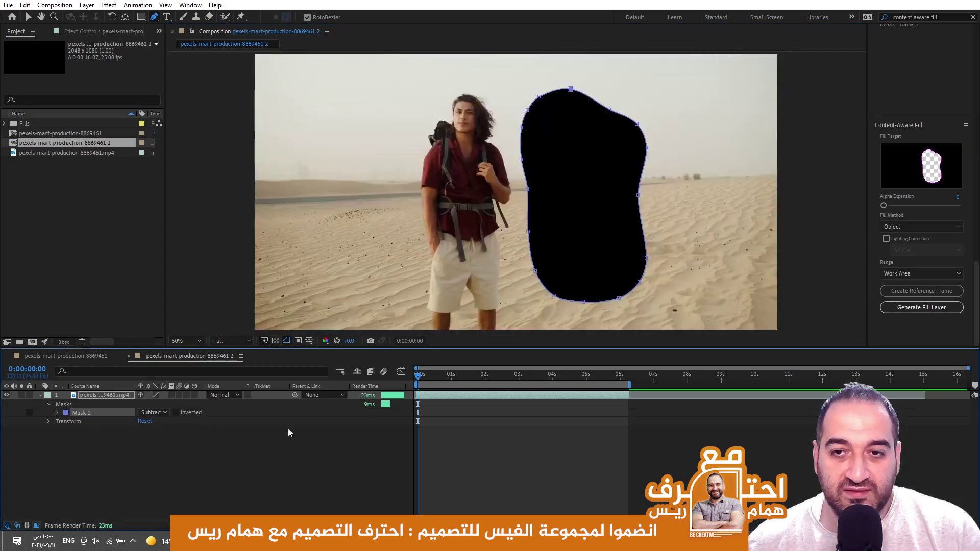
pyautogui.press('space')
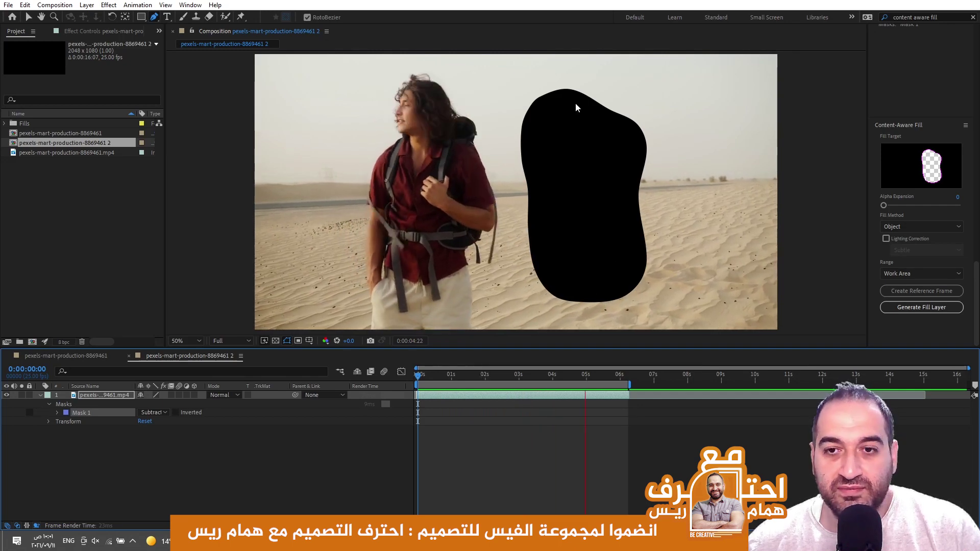
pyautogui.press('space')
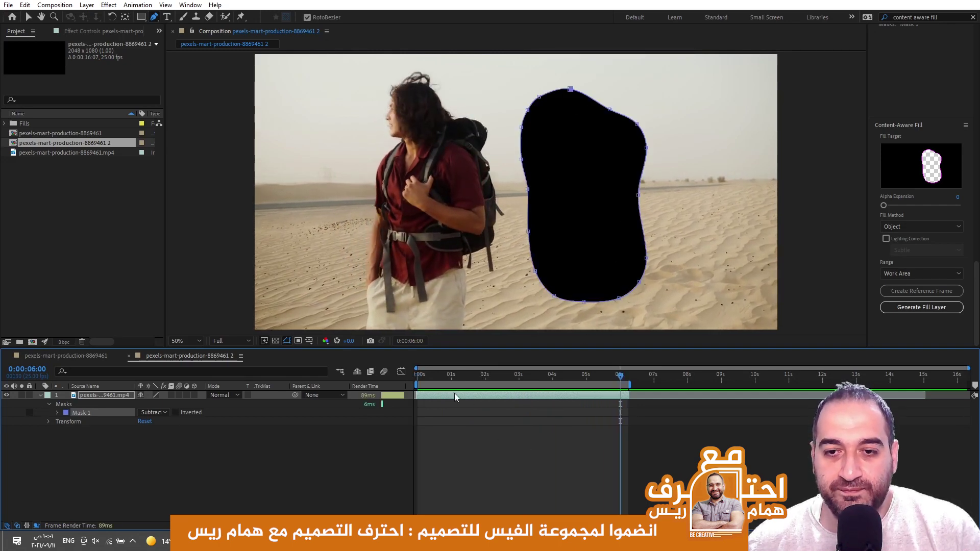
pyautogui.press('Home')
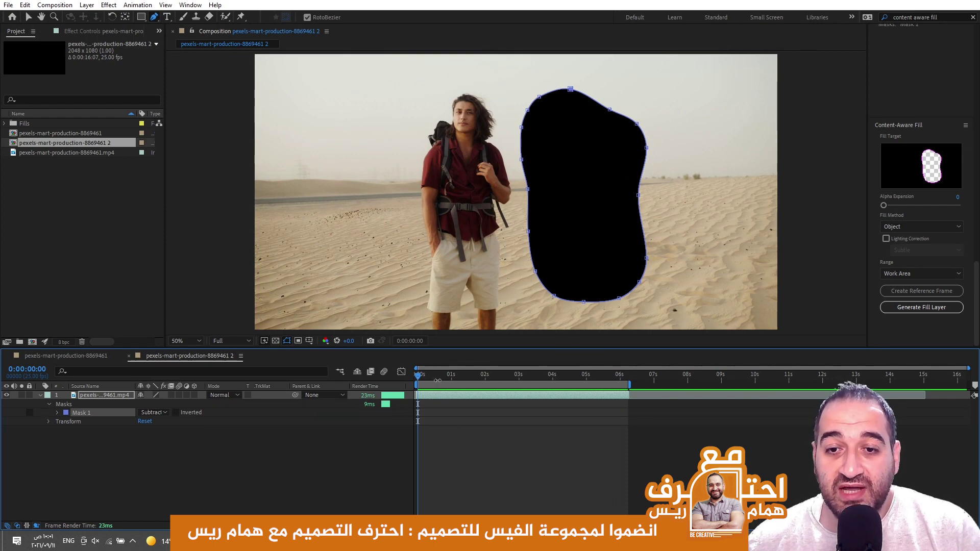
pyautogui.moveTo(417, 377); pyautogui.dragTo(536, 395)
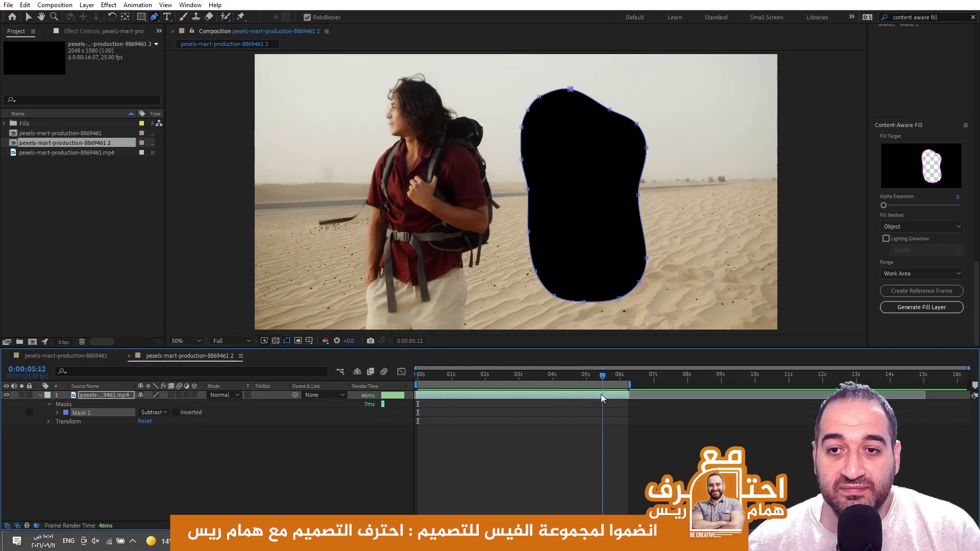
pyautogui.press('space')
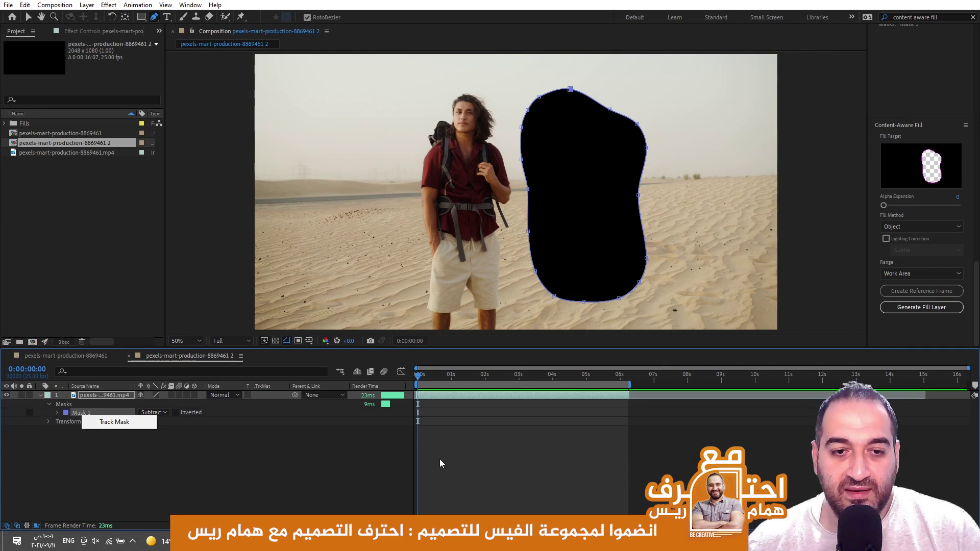
# Track Mask 1 forward with the Position, Scale & Rotation method, then stop the analysis.
pyautogui.click(249, 473)
pyautogui.rightClick(80, 413)
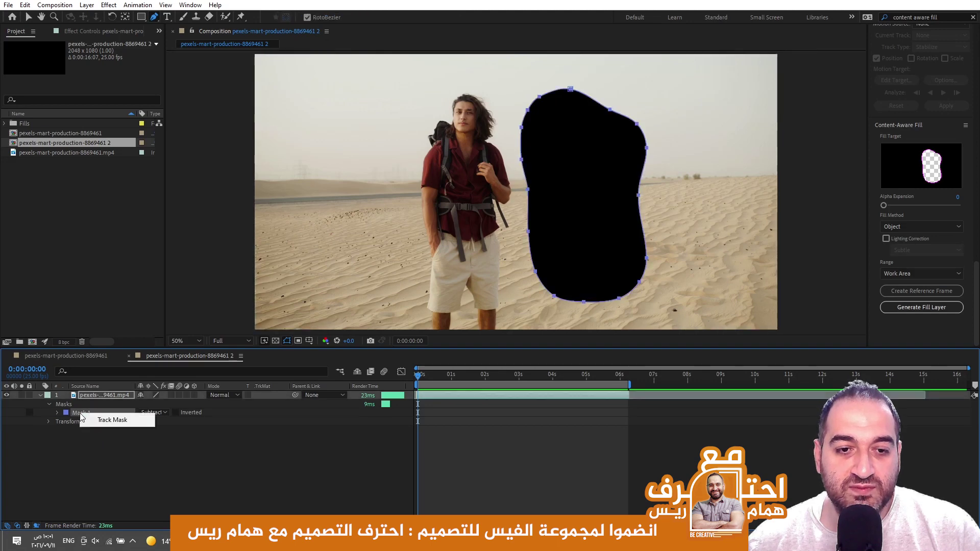
pyautogui.click(109, 421)
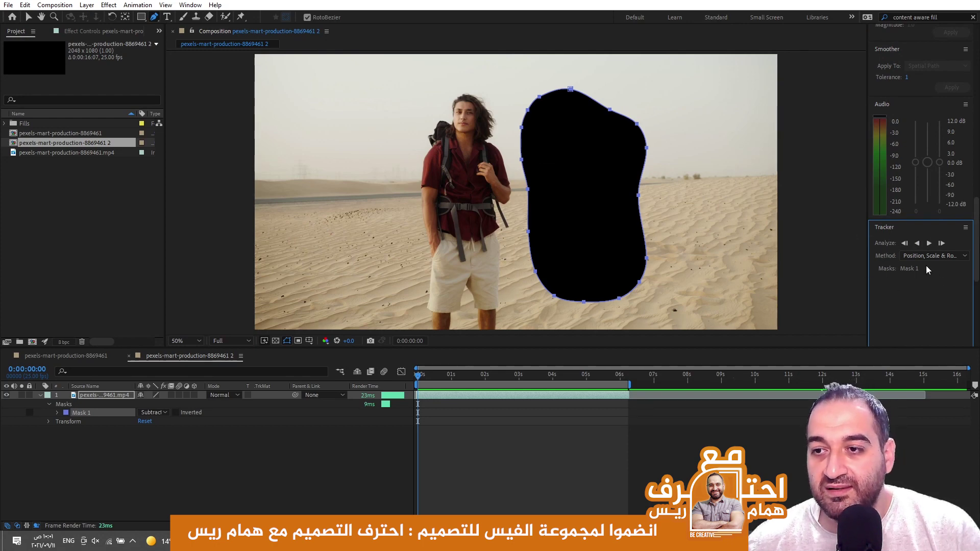
pyautogui.click(951, 255)
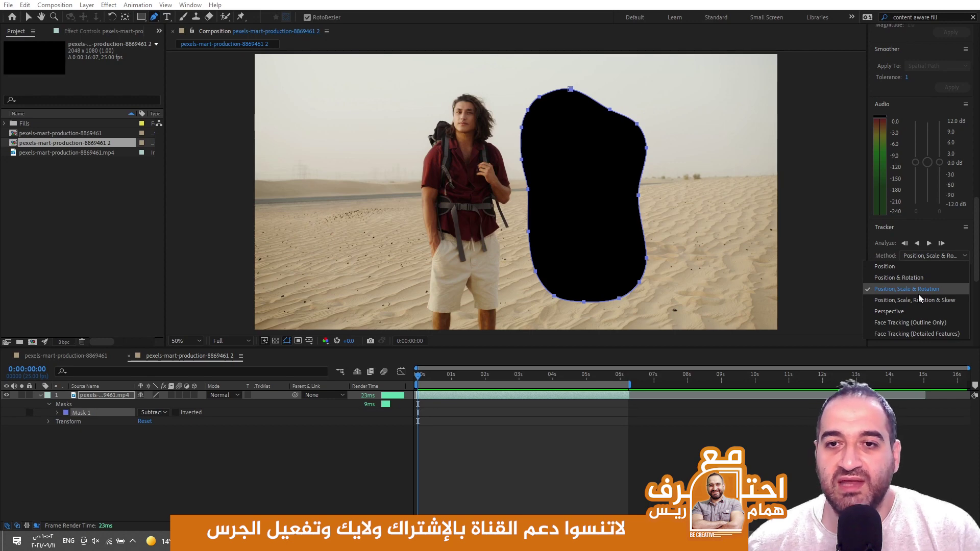
pyautogui.click(921, 293)
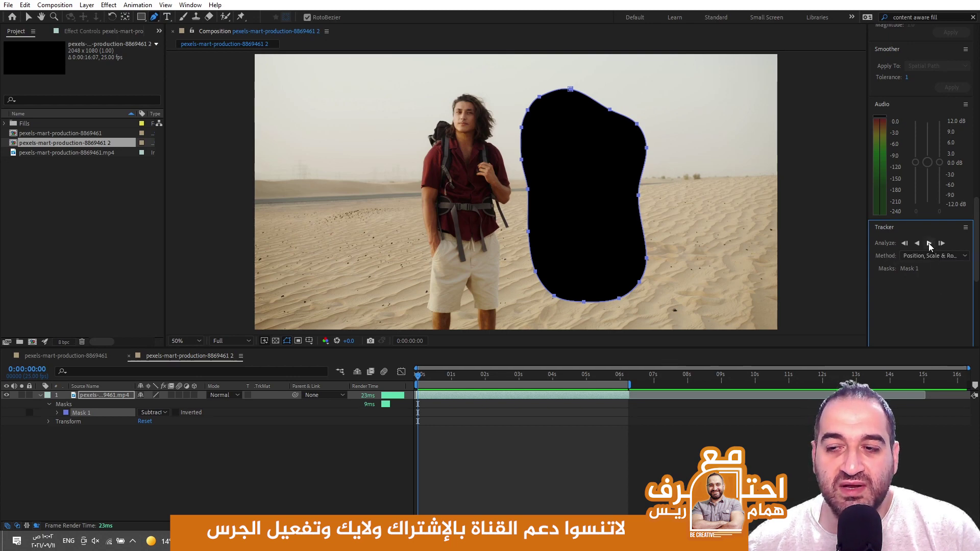
pyautogui.click(929, 244)
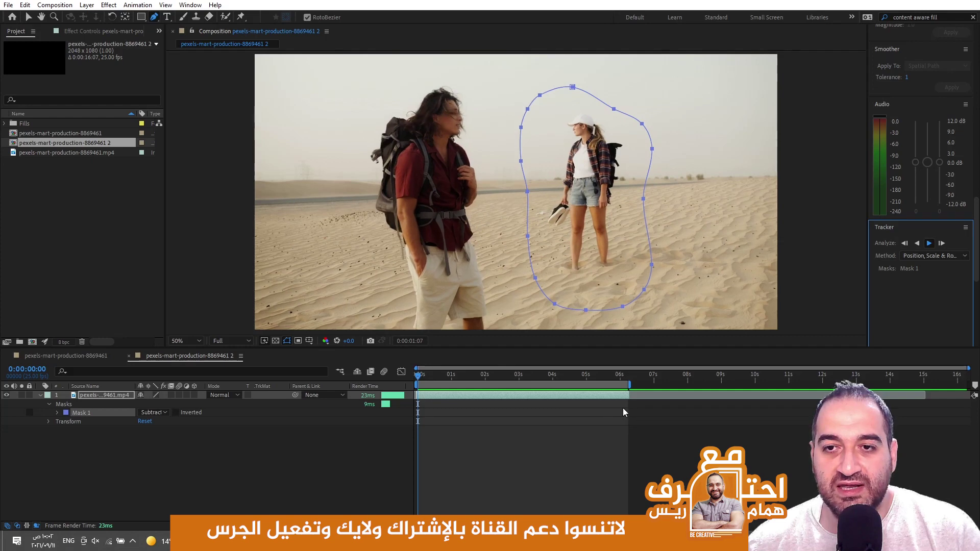
pyautogui.click(473, 423)
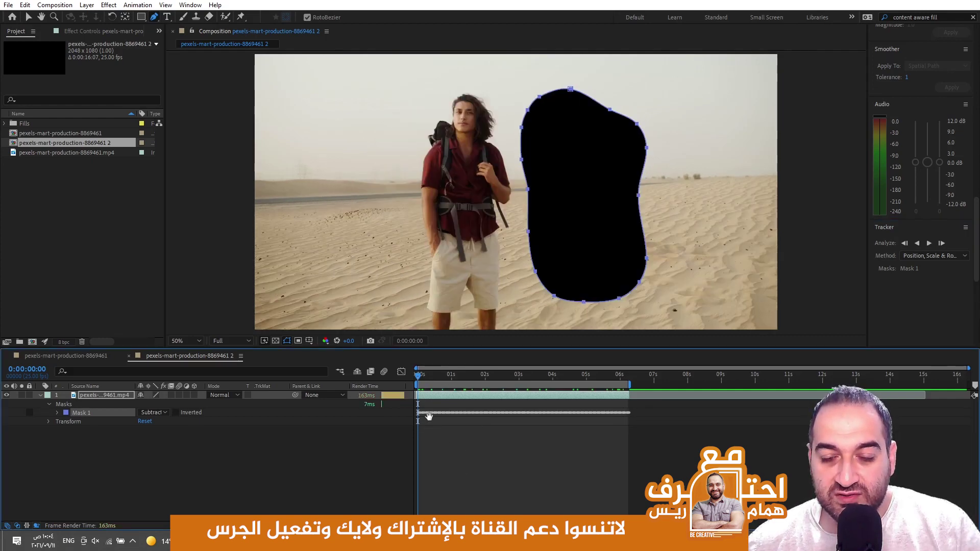
# Preview the tracked mask following the woman, return to frame 0, and scroll to Content-Aware Fill.
pyautogui.press('space')
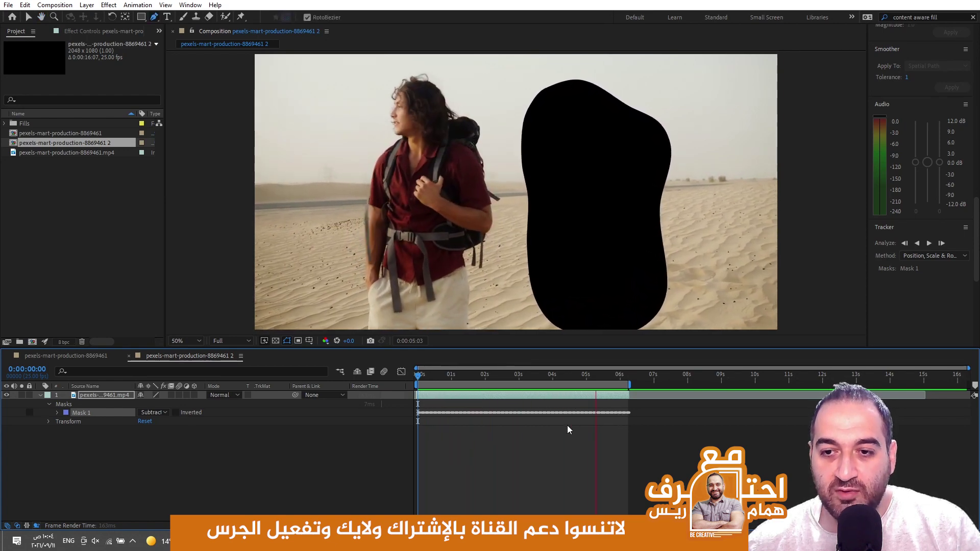
pyautogui.press('space')
pyautogui.press('Home')
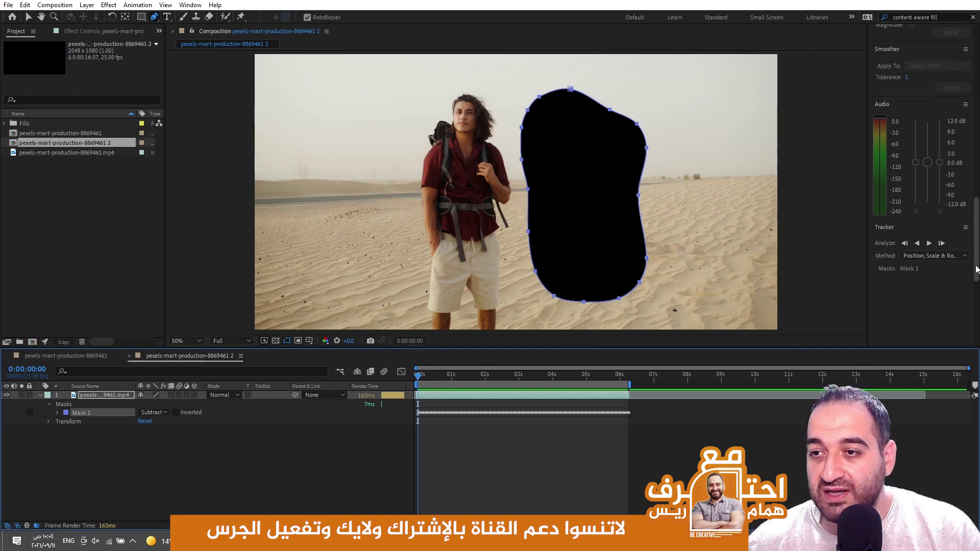
pyautogui.moveTo(976, 279); pyautogui.dragTo(977, 352)
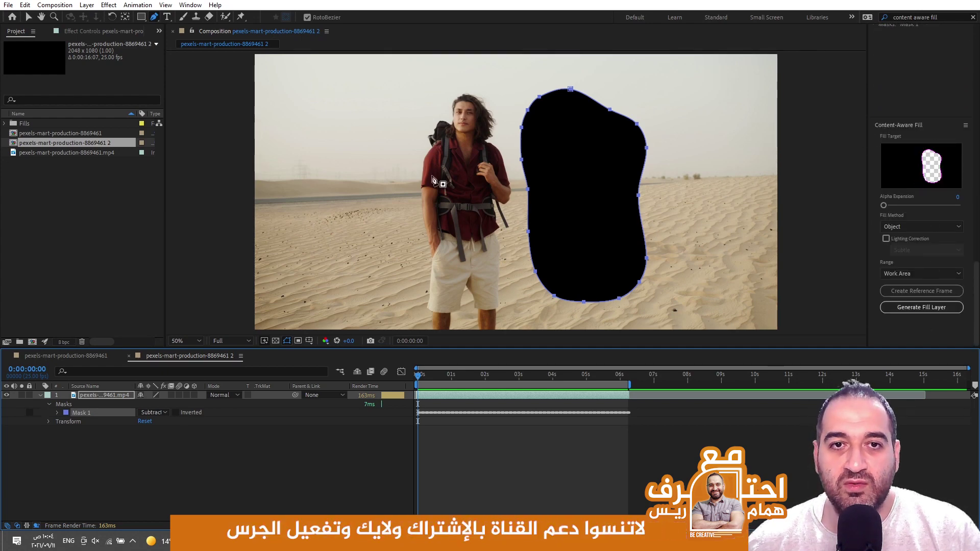
# Open the Content-Aware Fill panel from the Window menu.
pyautogui.click(194, 6)
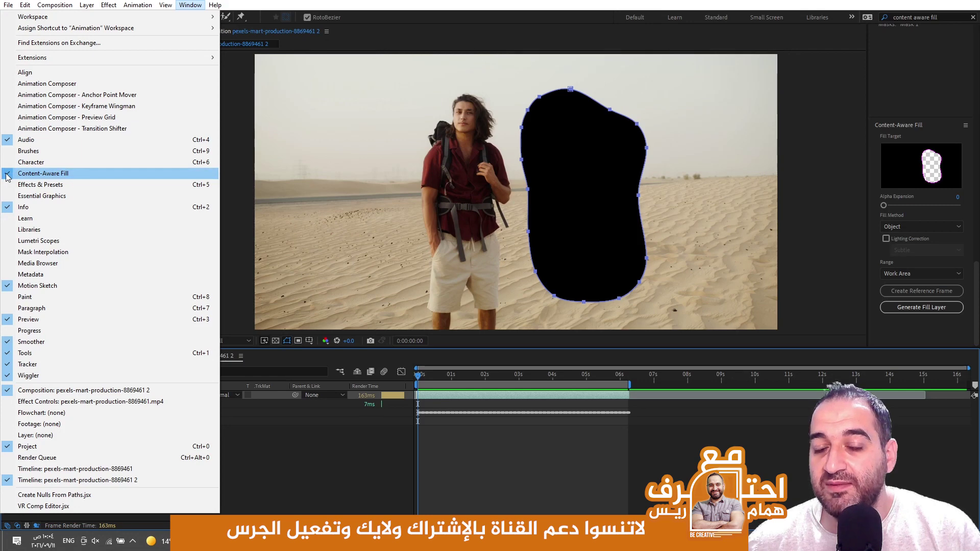
pyautogui.click(68, 176)
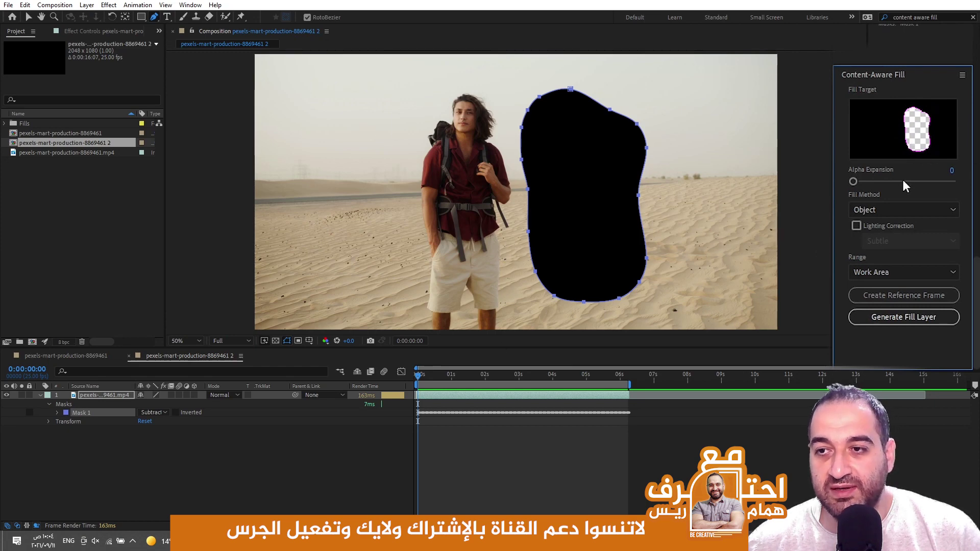
# Set Alpha Expansion to 9 and check the Fill Method list, keeping Object.
pyautogui.moveTo(853, 181)
pyautogui.mouseDown()
pyautogui.moveTo(885, 182)
pyautogui.moveTo(873, 182)
pyautogui.mouseUp()
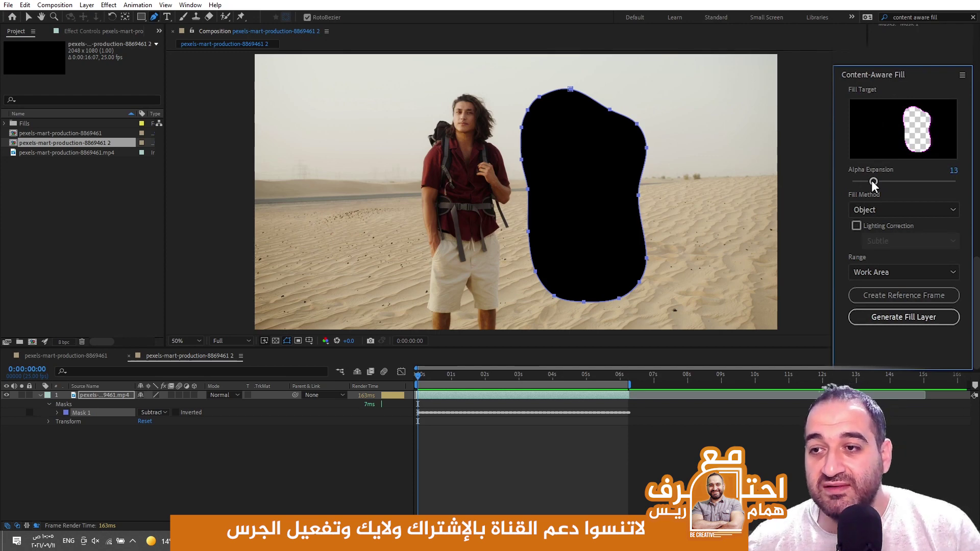
pyautogui.moveTo(874, 182); pyautogui.dragTo(859, 182)
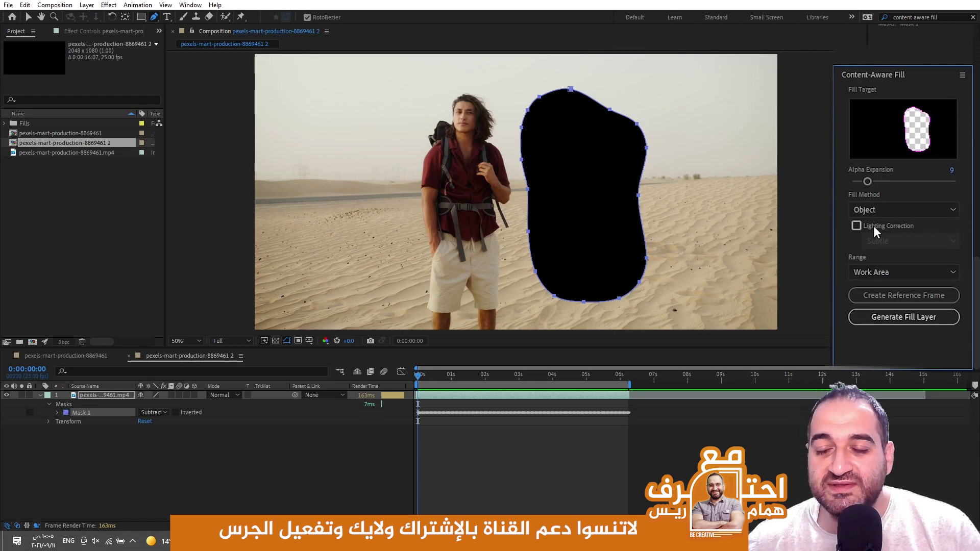
pyautogui.click(908, 214)
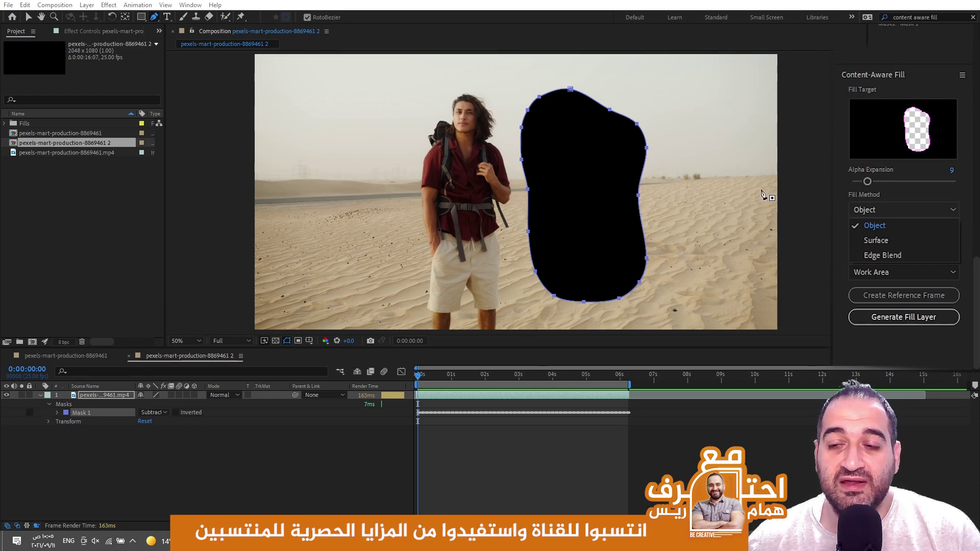
# Review the fill method choices and keep Object as the fill method.
pyautogui.click(828, 247)
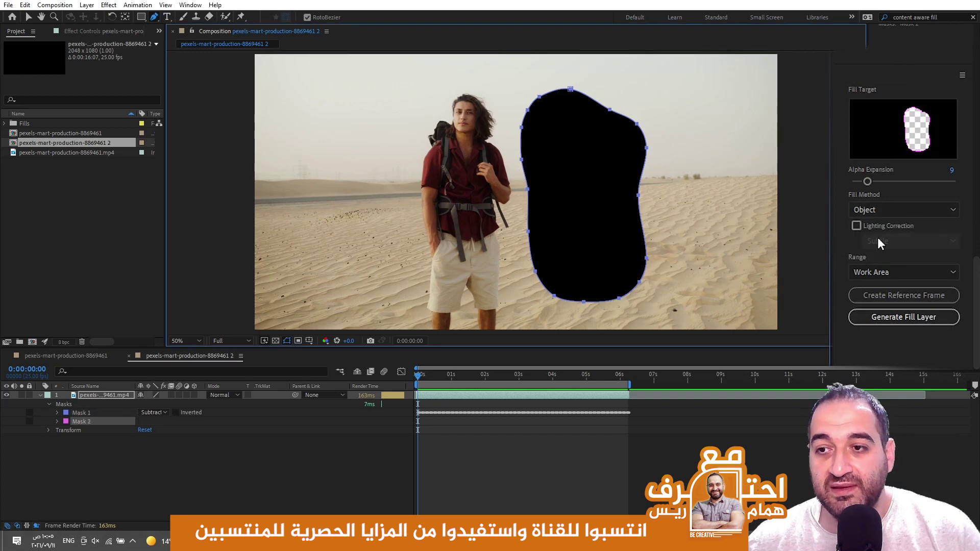
pyautogui.click(893, 210)
pyautogui.click(840, 241)
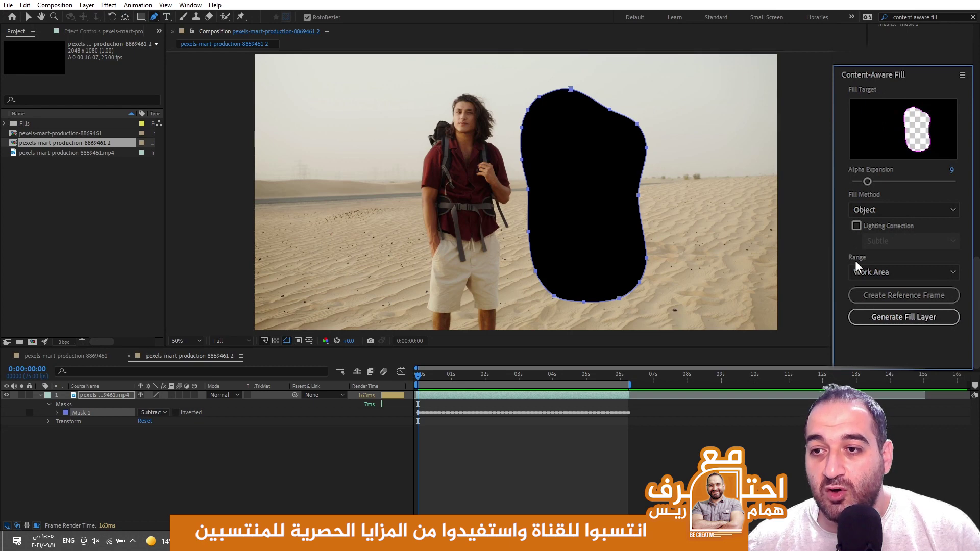
# Set the fill Range to Entire Duration and extend the work area to about 7 seconds.
pyautogui.click(903, 276)
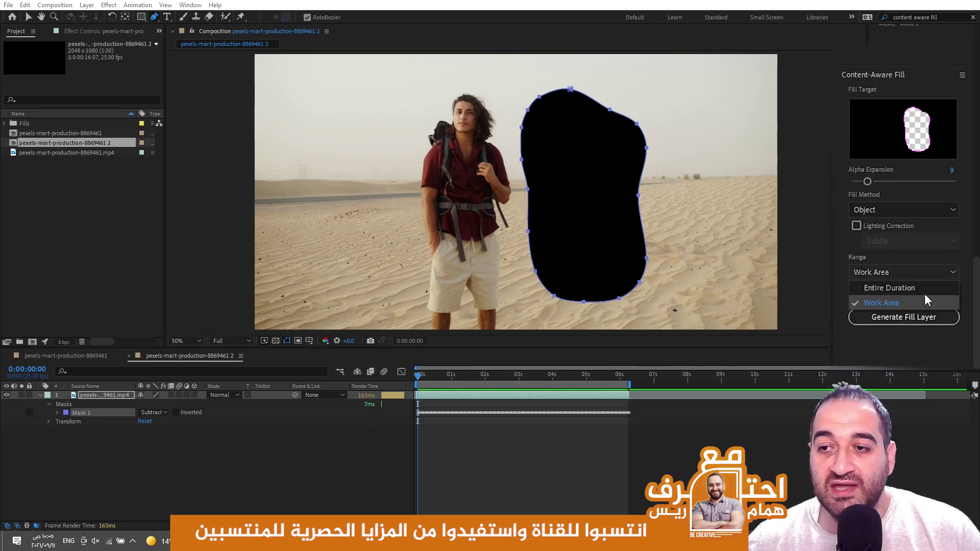
pyautogui.click(809, 302)
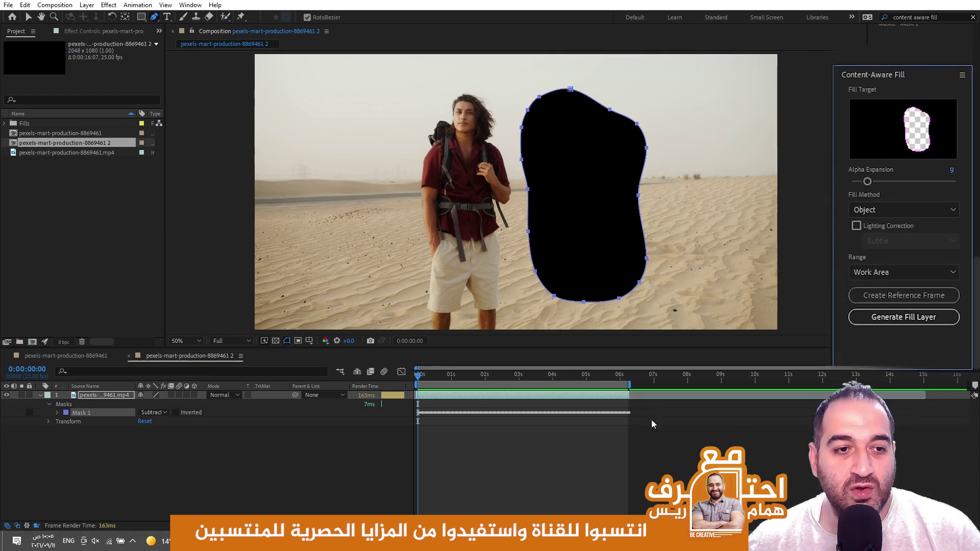
pyautogui.click(874, 273)
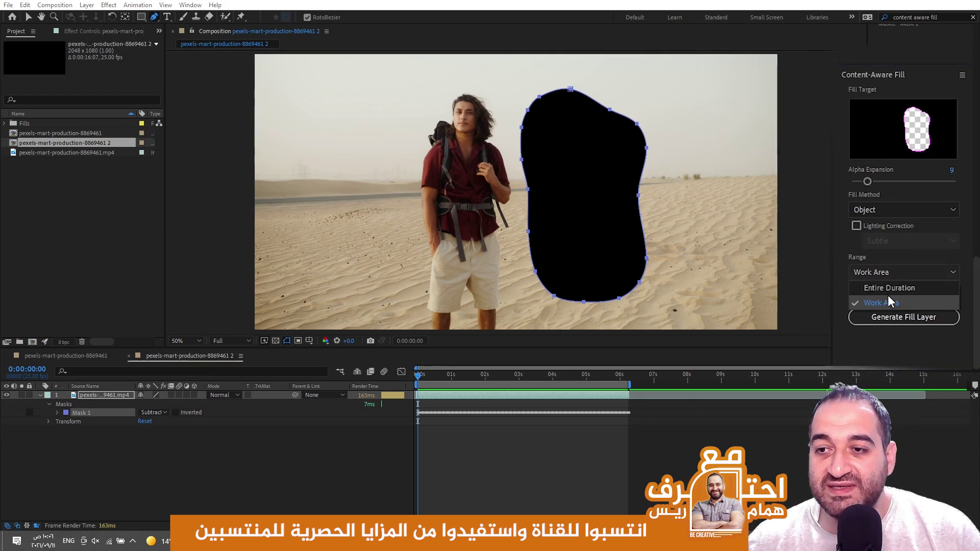
pyautogui.click(895, 289)
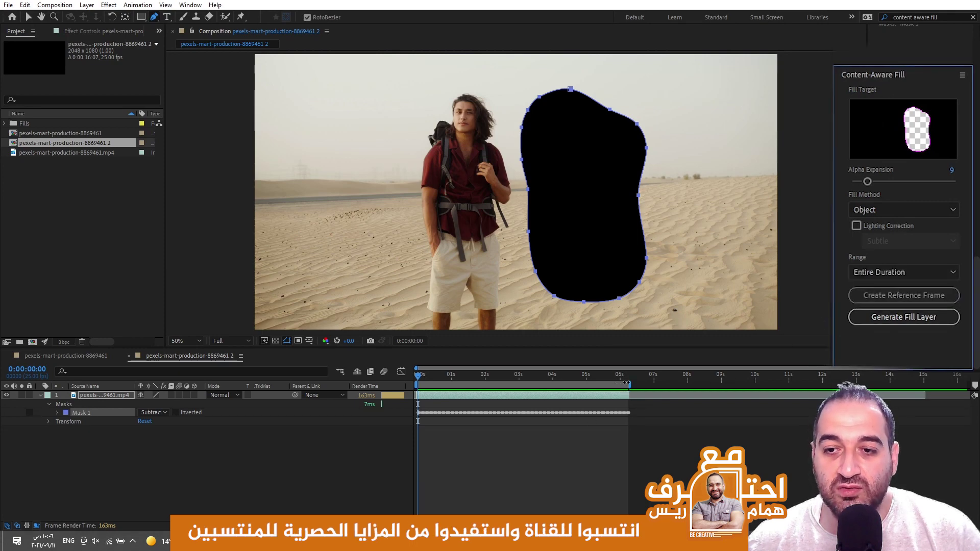
pyautogui.moveTo(643, 383)
pyautogui.mouseDown()
pyautogui.moveTo(679, 384)
pyautogui.moveTo(616, 390)
pyautogui.moveTo(655, 387)
pyautogui.mouseUp()
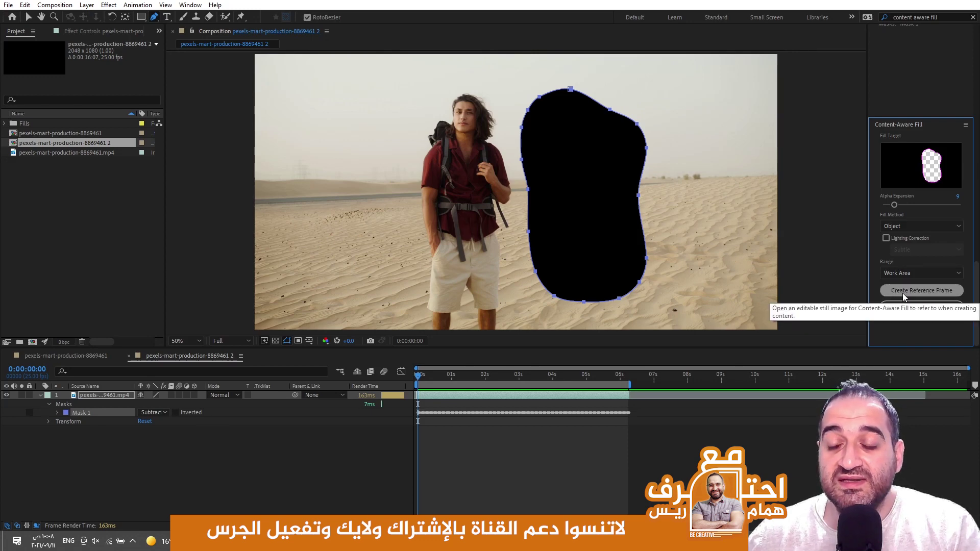
# Create a reference frame in Photoshop, delete the extra layer copy, and Magic Wand-select the transparent hole.
pyautogui.click(882, 295)
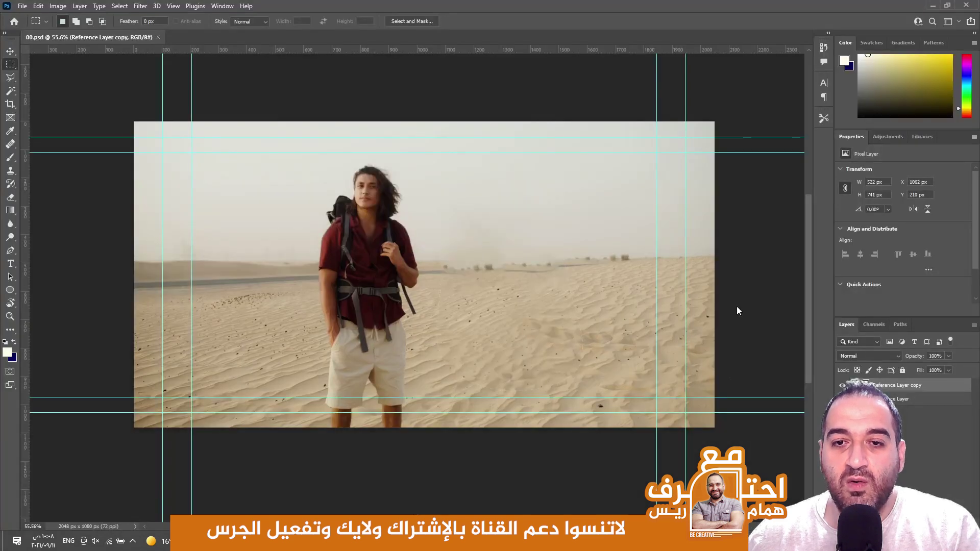
pyautogui.press('Delete')
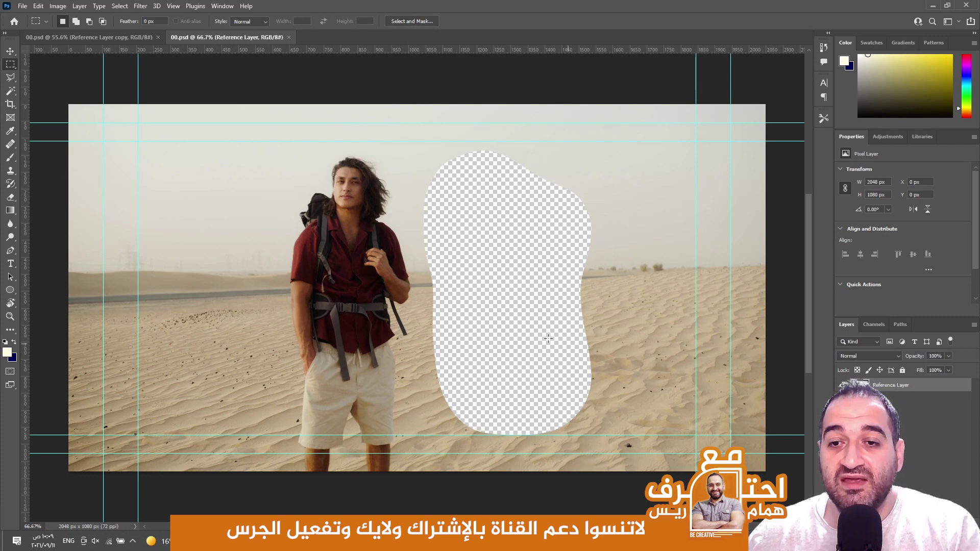
pyautogui.click(15, 93)
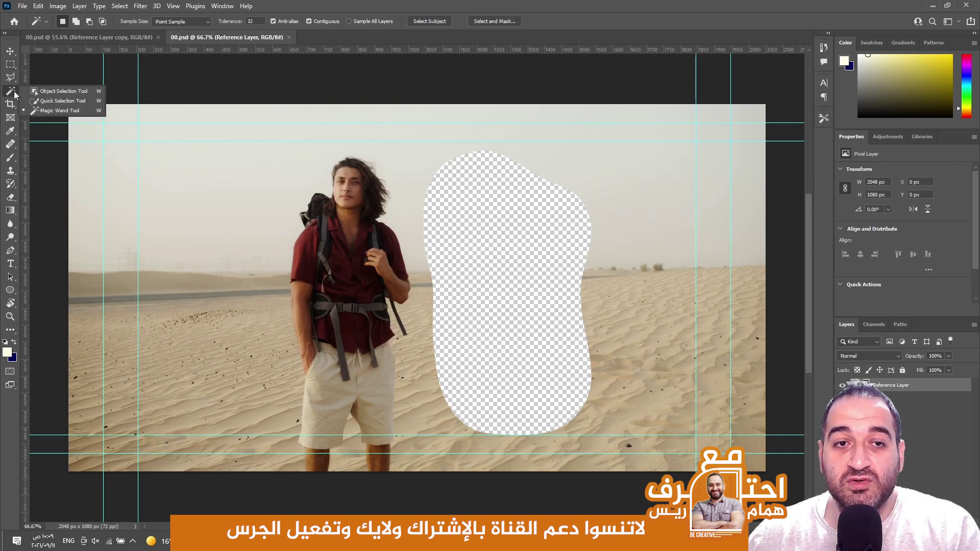
pyautogui.click(40, 111)
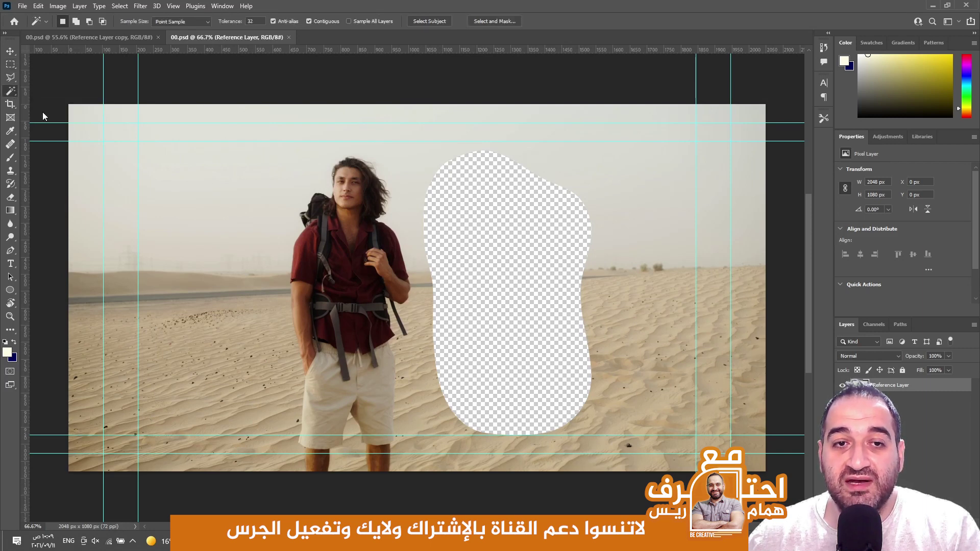
pyautogui.click(530, 283)
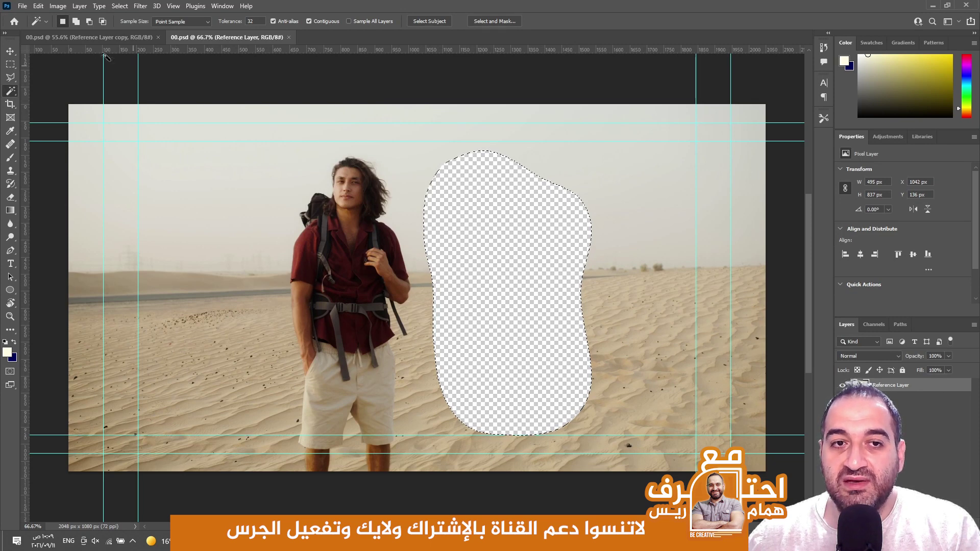
pyautogui.click(9, 68)
pyautogui.rightClick(429, 236)
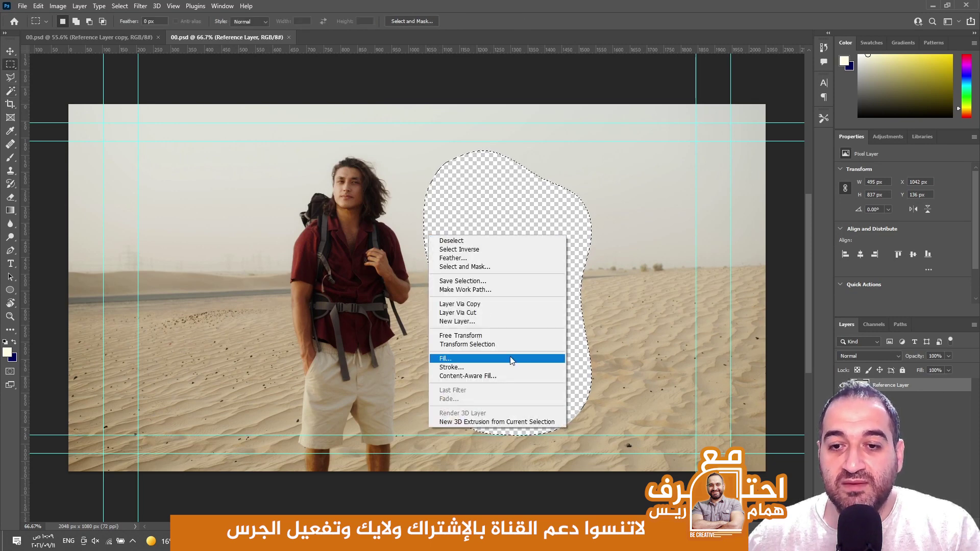
# Content-Aware Fill the hole with sand and sky on a new layer, then save the file.
pyautogui.click(503, 377)
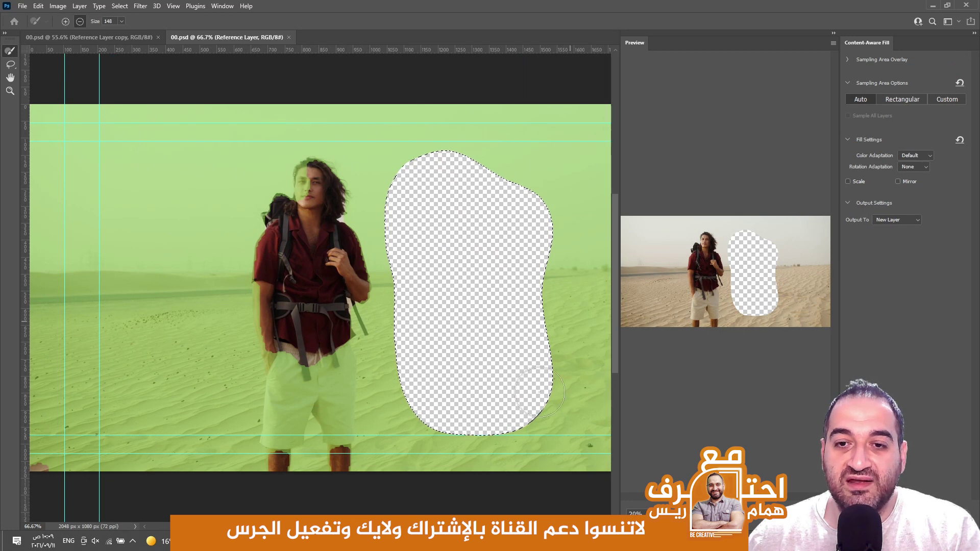
pyautogui.press('Return')
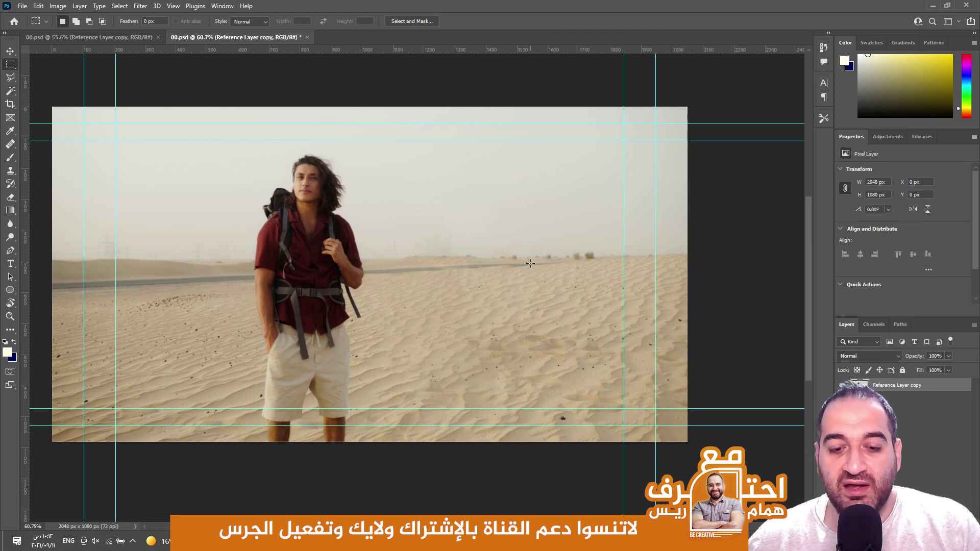
pyautogui.hotkey('ctrl', 's')
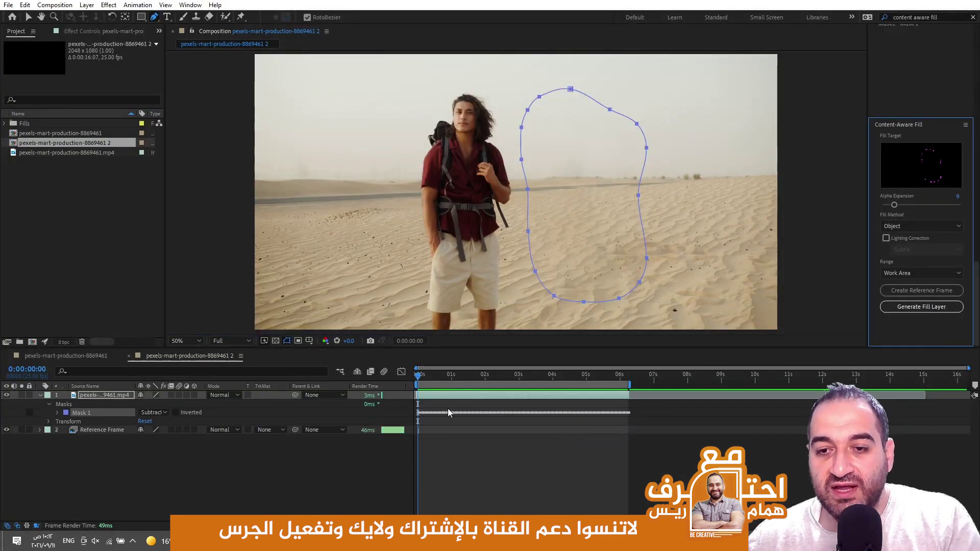
# Inspect the mask keyframes in the timeline, then deselect the layer to view the painted Reference Frame.
pyautogui.scroll(5, 439, 409)
pyautogui.click(428, 464)
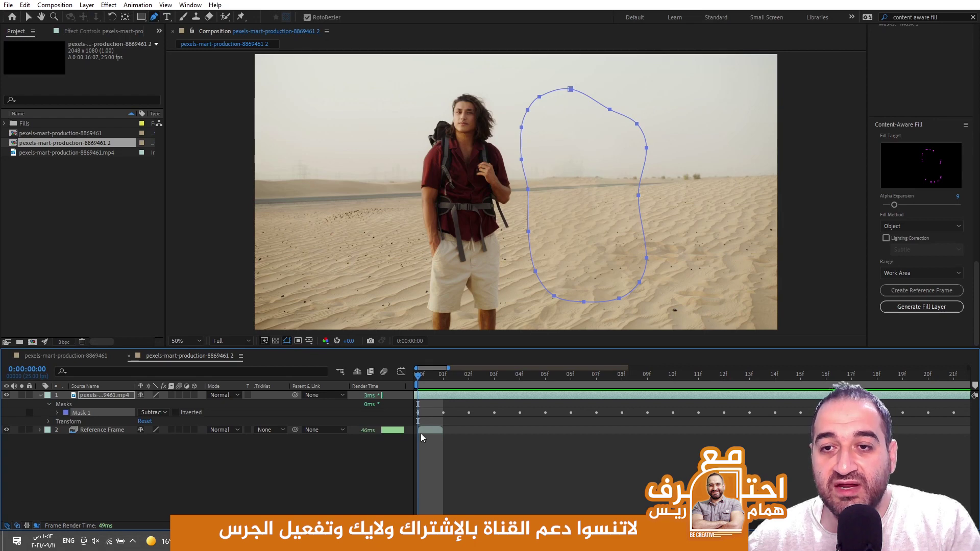
pyautogui.click(284, 470)
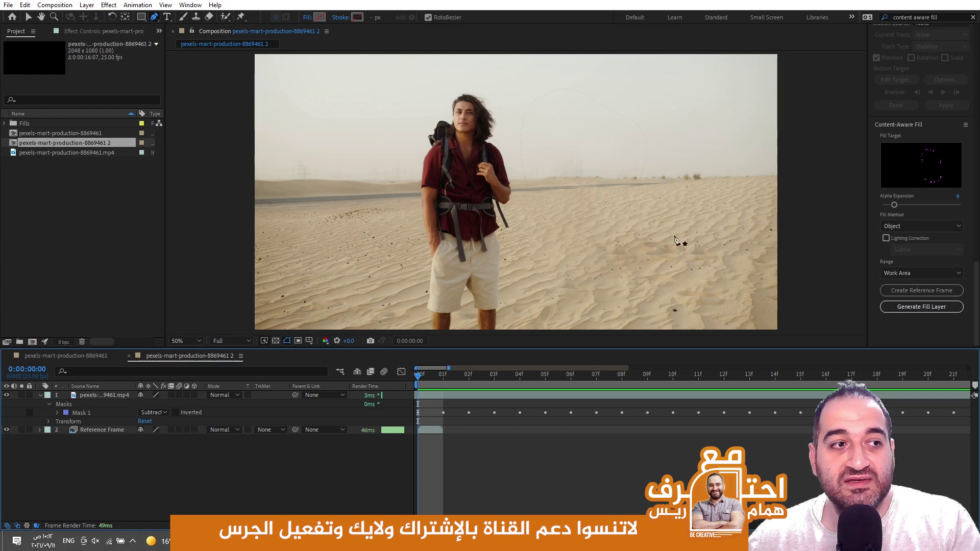
pyautogui.scroll(-2, 592, 474)
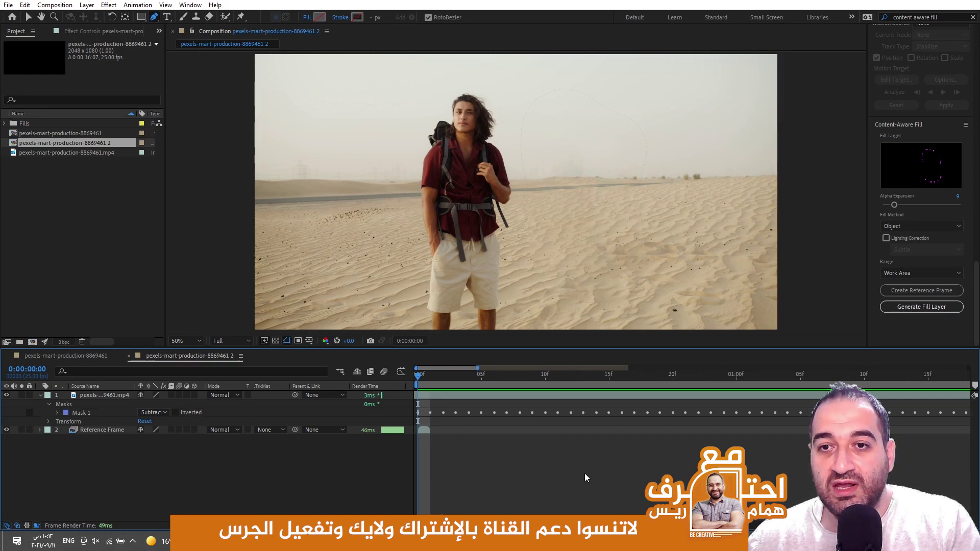
pyautogui.scroll(-4, 582, 473)
pyautogui.scroll(-2, 573, 475)
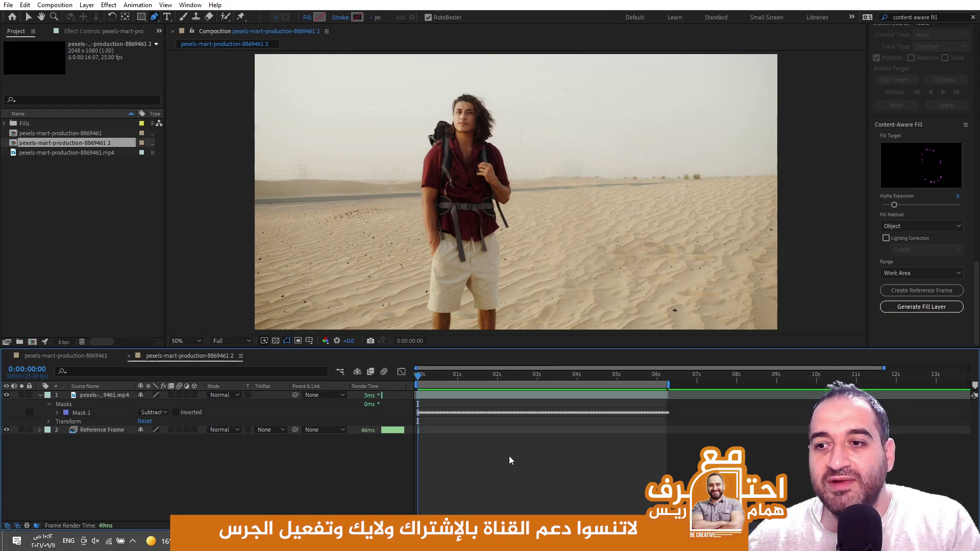
# Generate the Fill [000-155].png layer and play the clip to confirm the woman is replaced by sand.
pyautogui.click(921, 310)
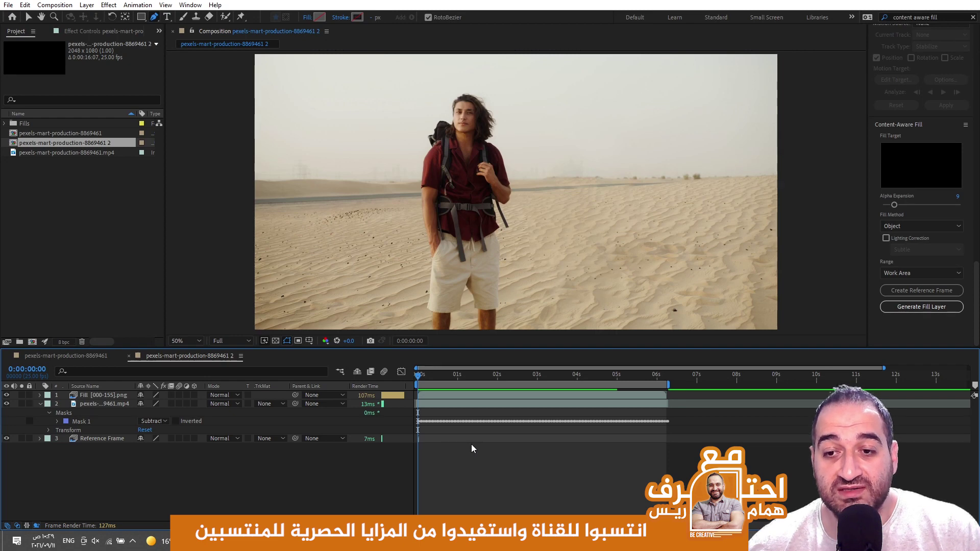
pyautogui.press('space')
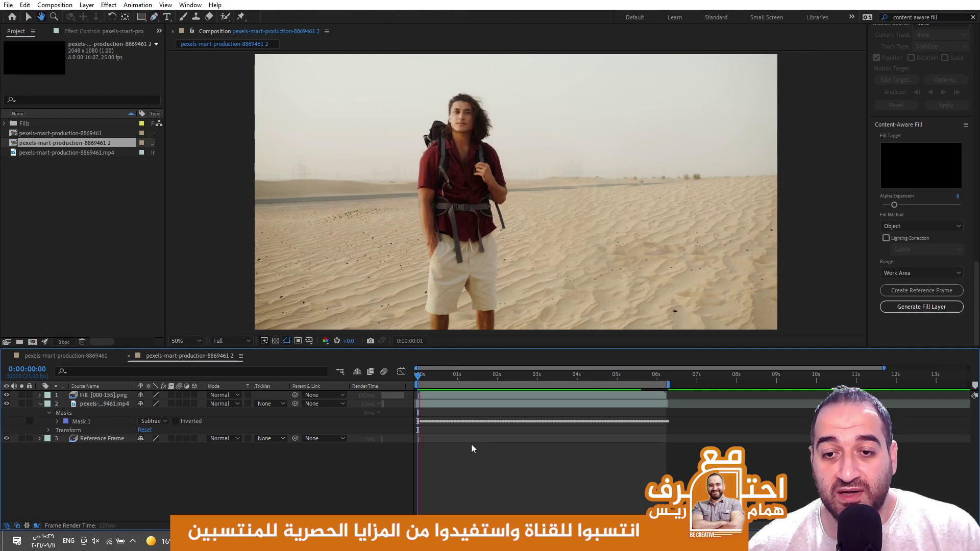